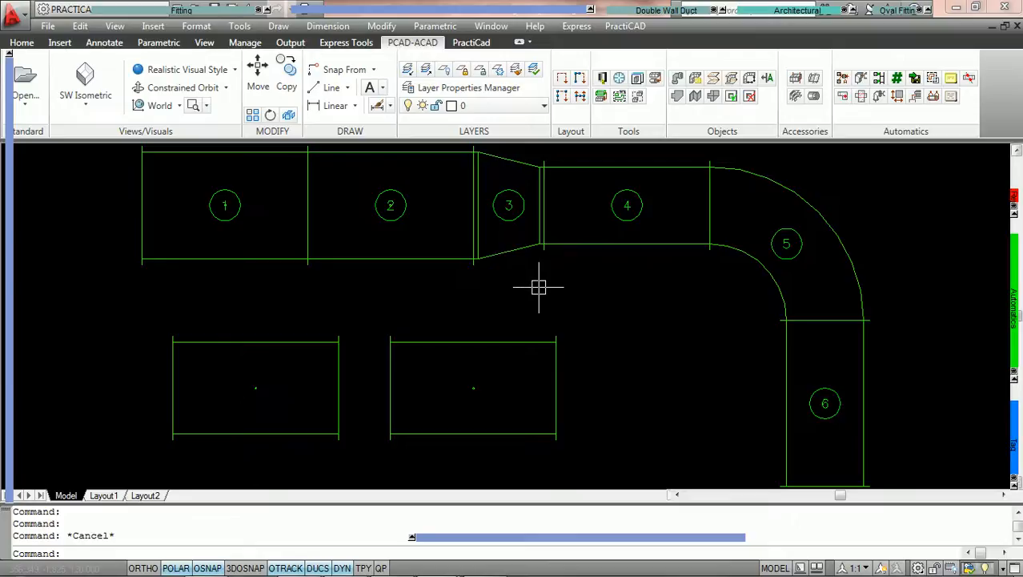
Step: Examine the shared geometry, technology and identification properties of the two separate straight ducts below the duct run
{"action": "mouse_move", "coordinate": [249, 257]}
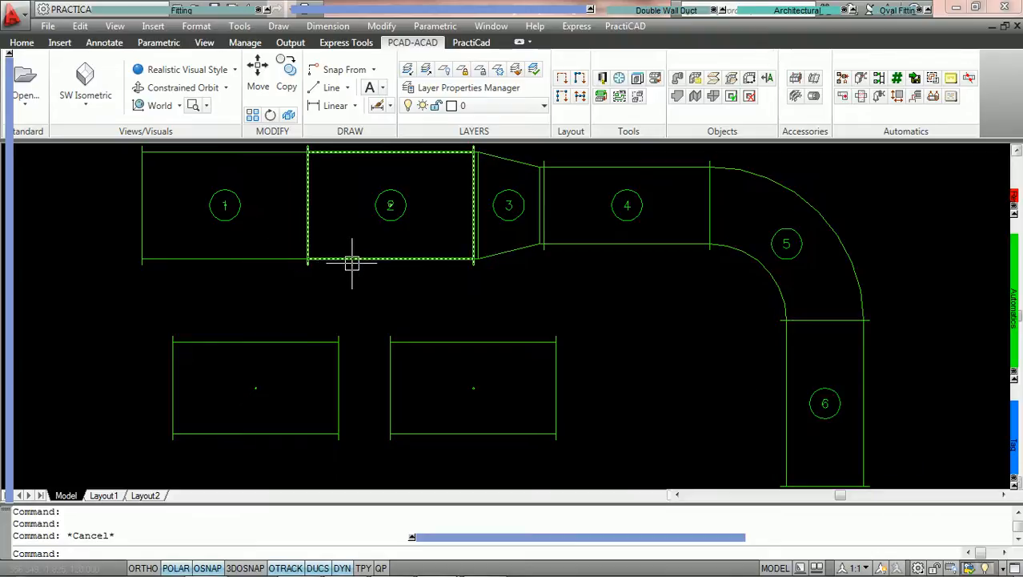
{"action": "mouse_move", "coordinate": [351, 262]}
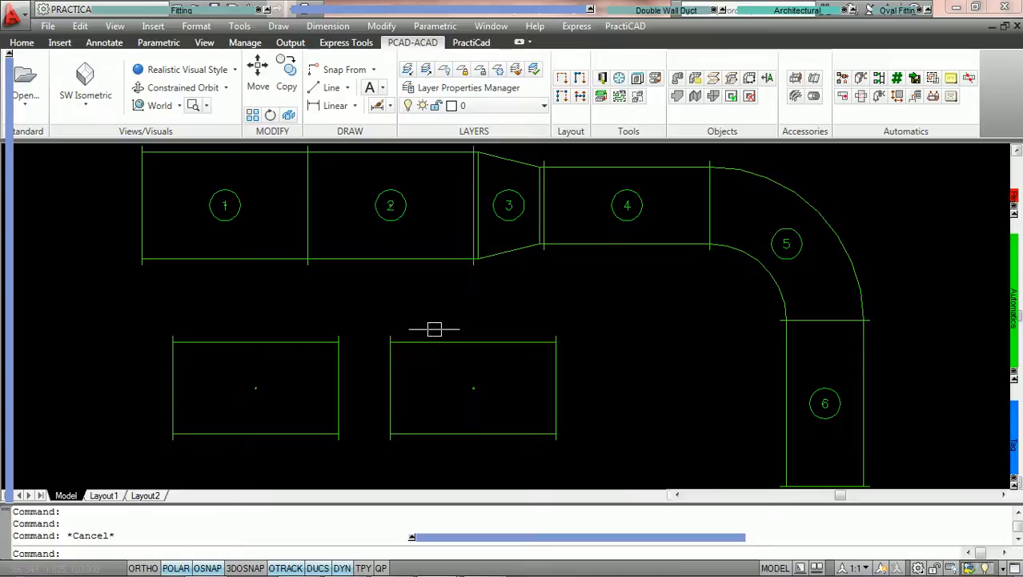
{"action": "left_click", "coordinate": [404, 341]}
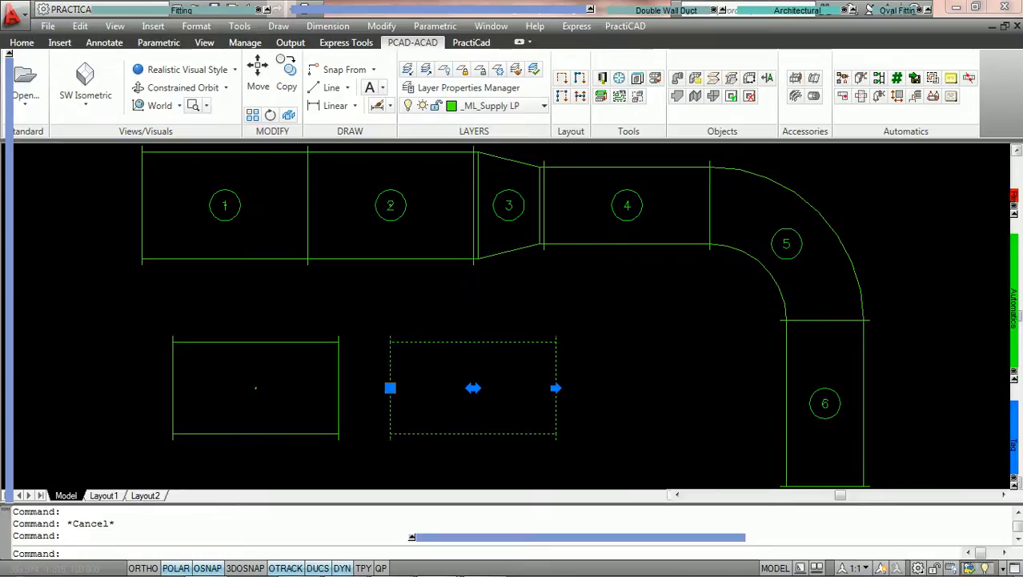
{"action": "left_click", "coordinate": [285, 341]}
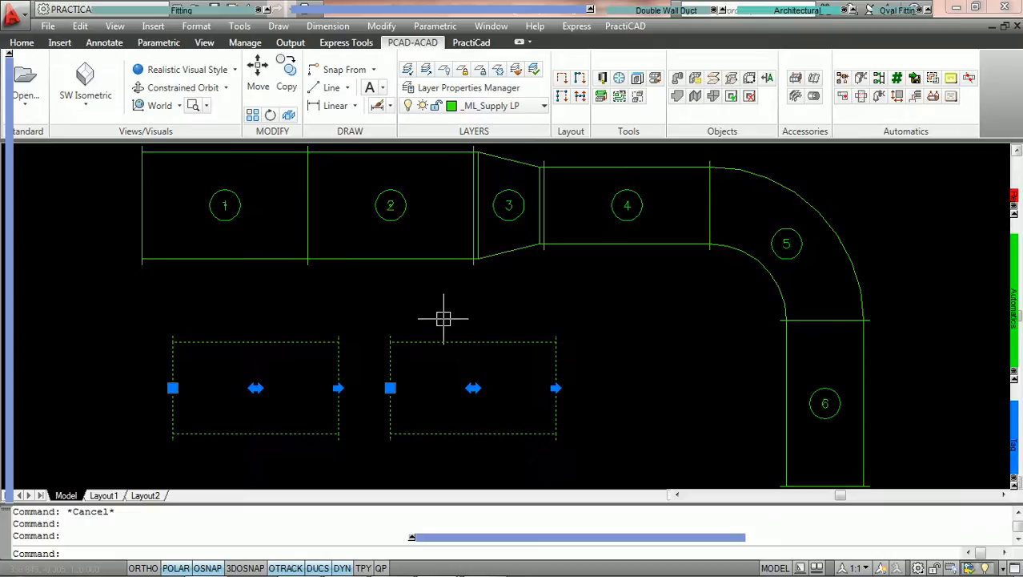
{"action": "right_click", "coordinate": [506, 315]}
{"action": "left_click", "coordinate": [555, 549]}
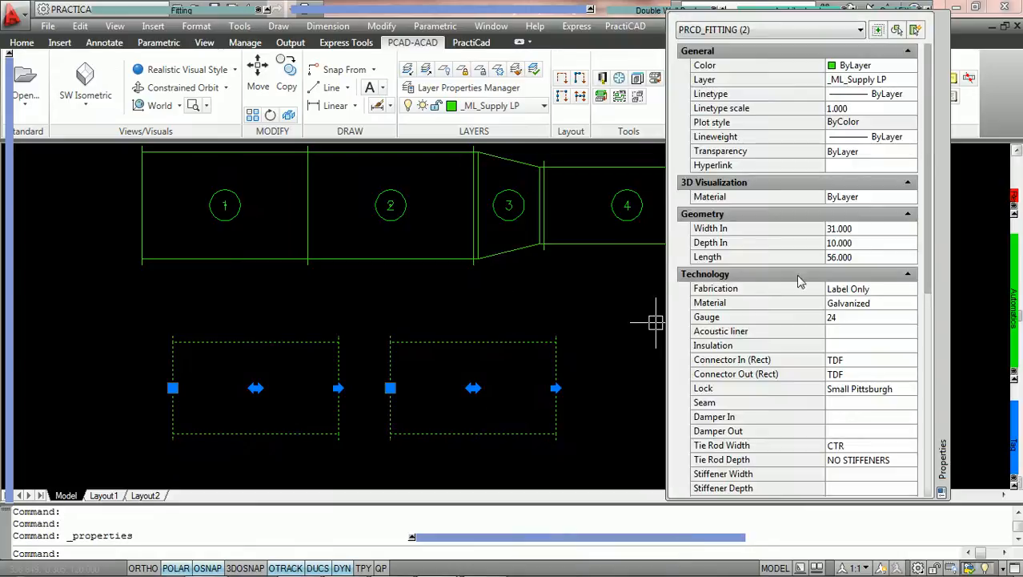
{"action": "scroll", "coordinate": [876, 220], "scroll_direction": "down", "scroll_amount": 3}
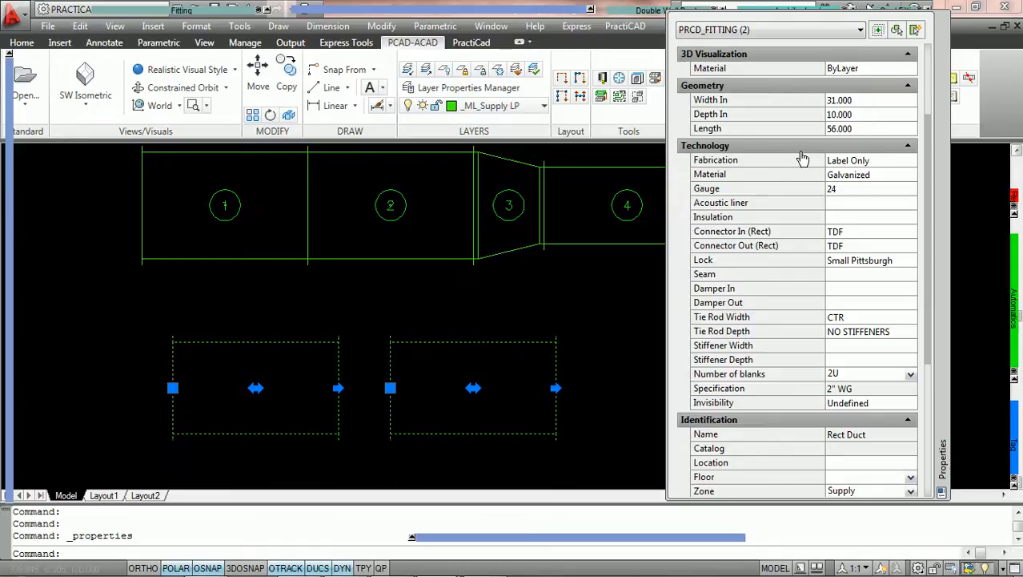
{"action": "scroll", "coordinate": [827, 398], "scroll_direction": "down", "scroll_amount": 1}
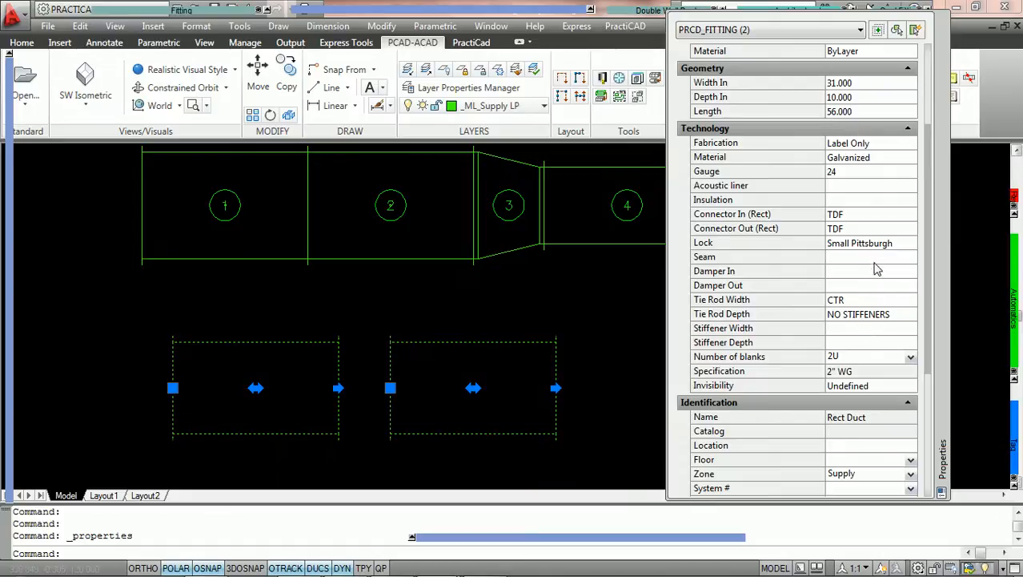
{"action": "scroll", "coordinate": [873, 380], "scroll_direction": "down", "scroll_amount": 2}
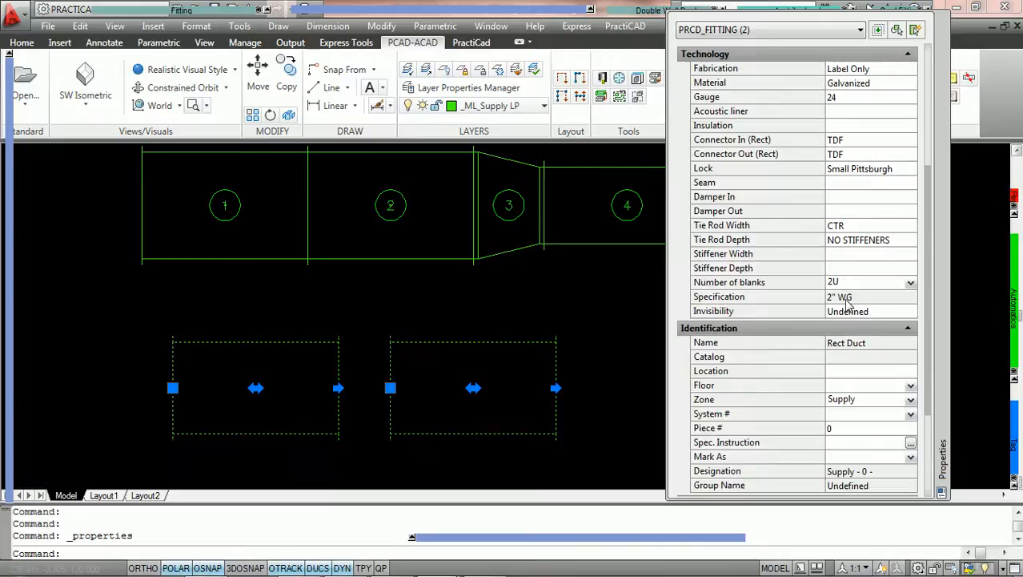
{"action": "left_click", "coordinate": [862, 330]}
{"action": "left_click_drag", "start_coordinate": [863, 346], "coordinate": [864, 385]}
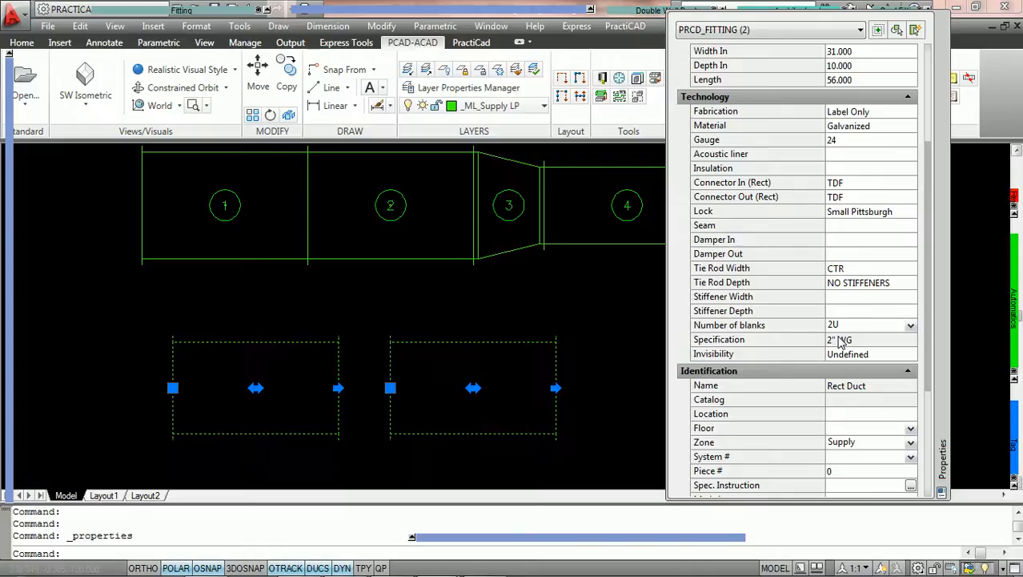
{"action": "key", "text": "Escape"}
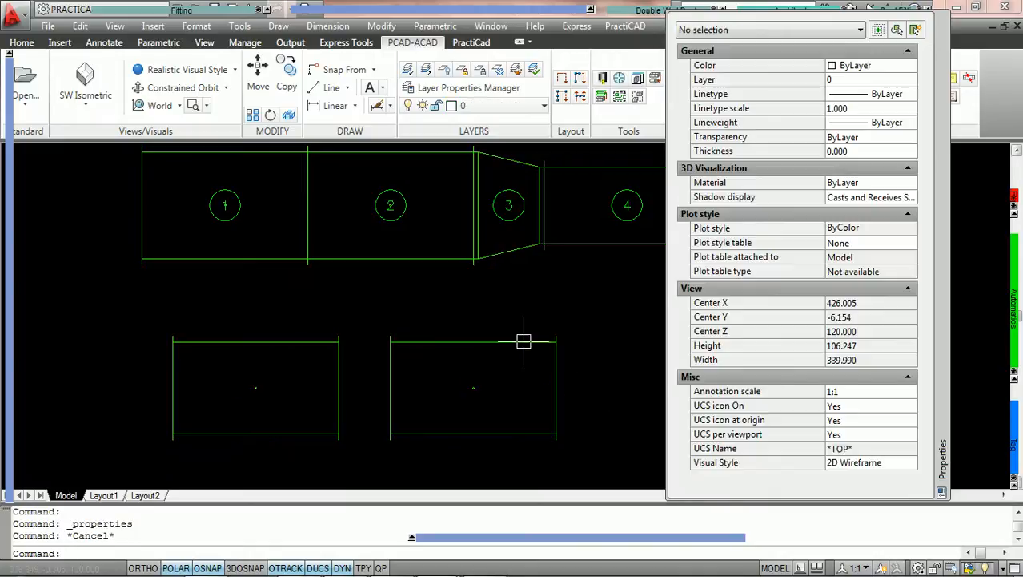
Step: Change the number of blanks on the right-hand separate duct, then reselect both separate ducts to compare their properties
{"action": "left_click", "coordinate": [523, 341]}
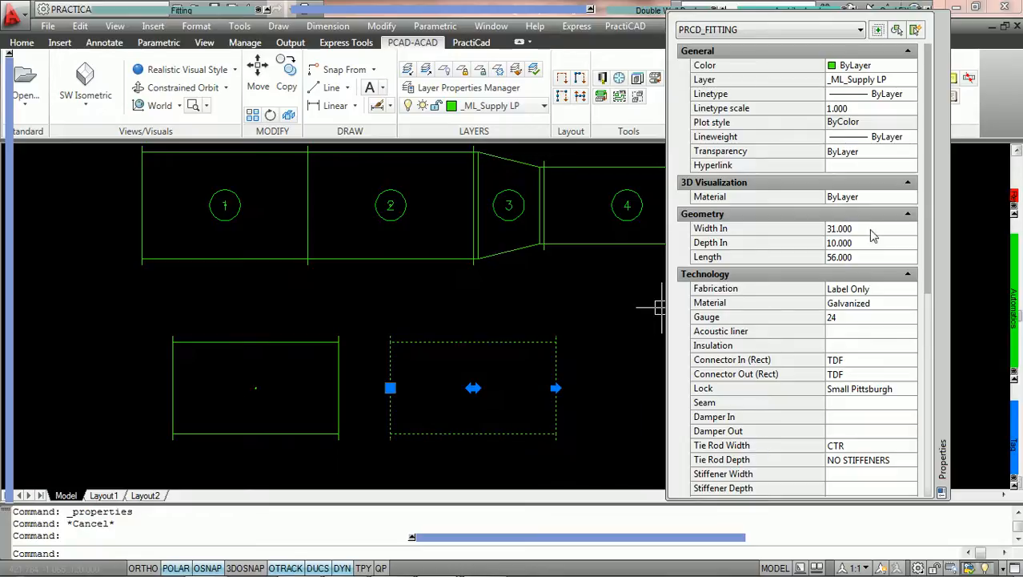
{"action": "scroll", "coordinate": [864, 292], "scroll_direction": "down", "scroll_amount": 3}
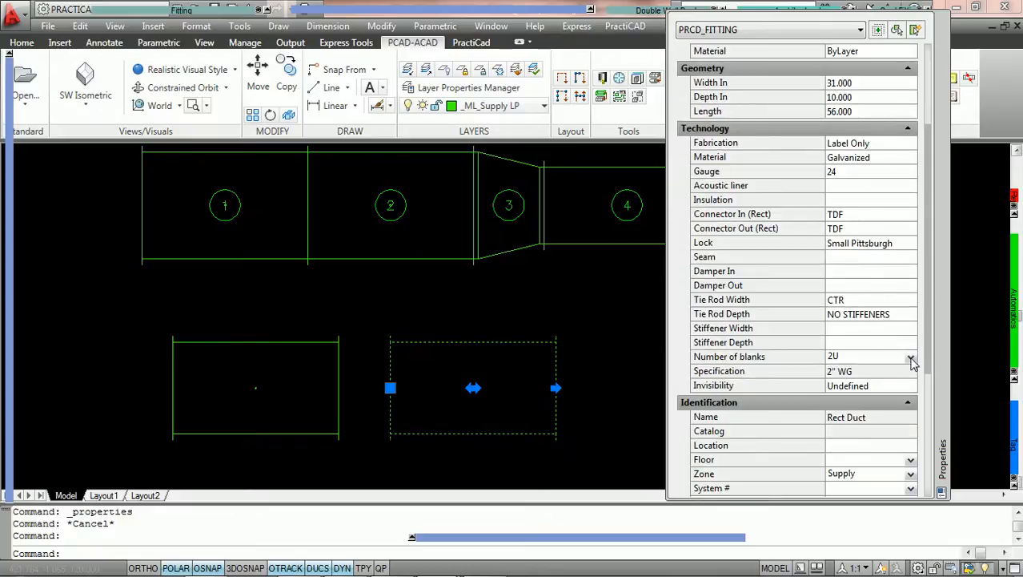
{"action": "left_click", "coordinate": [910, 358]}
{"action": "left_click", "coordinate": [833, 371]}
{"action": "left_click", "coordinate": [309, 343]}
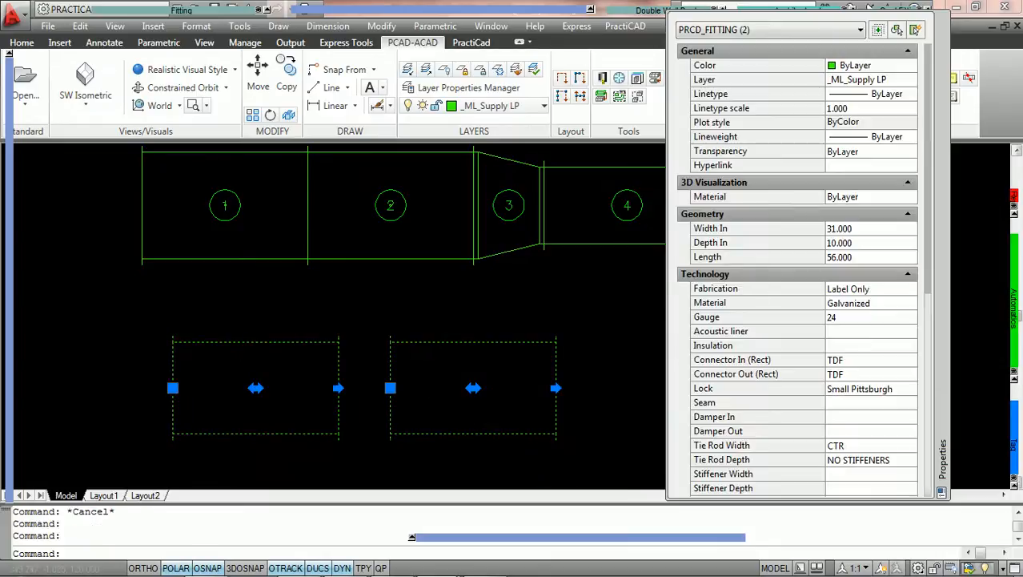
{"action": "scroll", "coordinate": [866, 292], "scroll_direction": "down", "scroll_amount": 5}
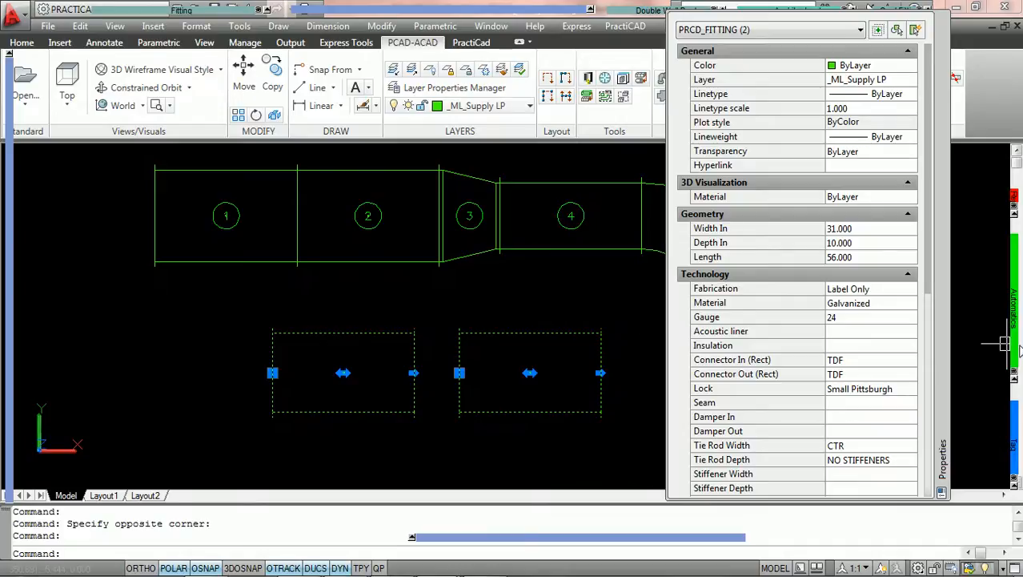
Step: Remove the piece number tags from all fittings in the drawing
{"action": "left_click", "coordinate": [965, 336]}
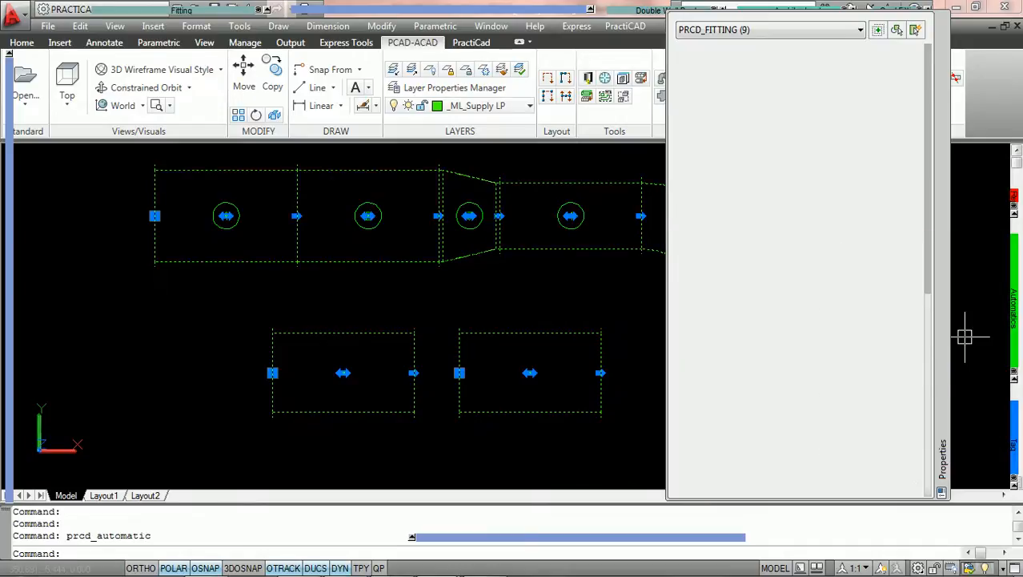
{"action": "mouse_move", "coordinate": [1010, 336]}
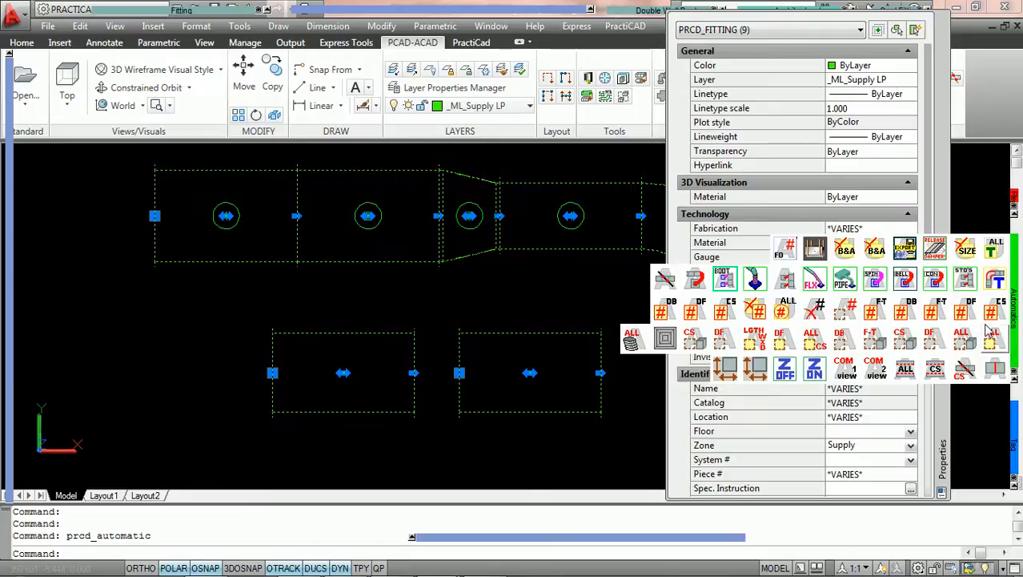
{"action": "left_click", "coordinate": [758, 310]}
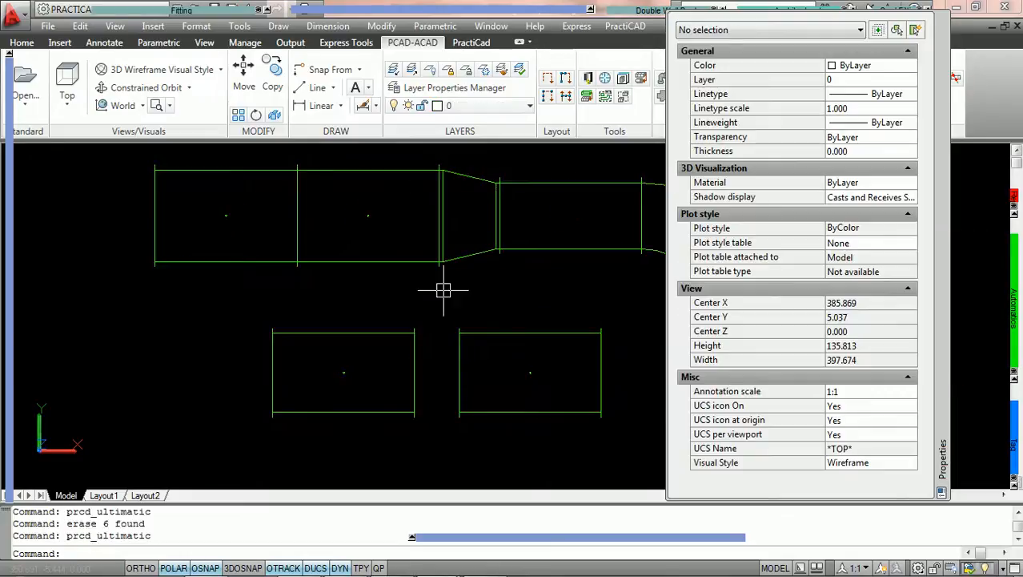
Step: Reset the job's piece number to 1 and close the object properties
{"action": "double_click", "coordinate": [510, 183]}
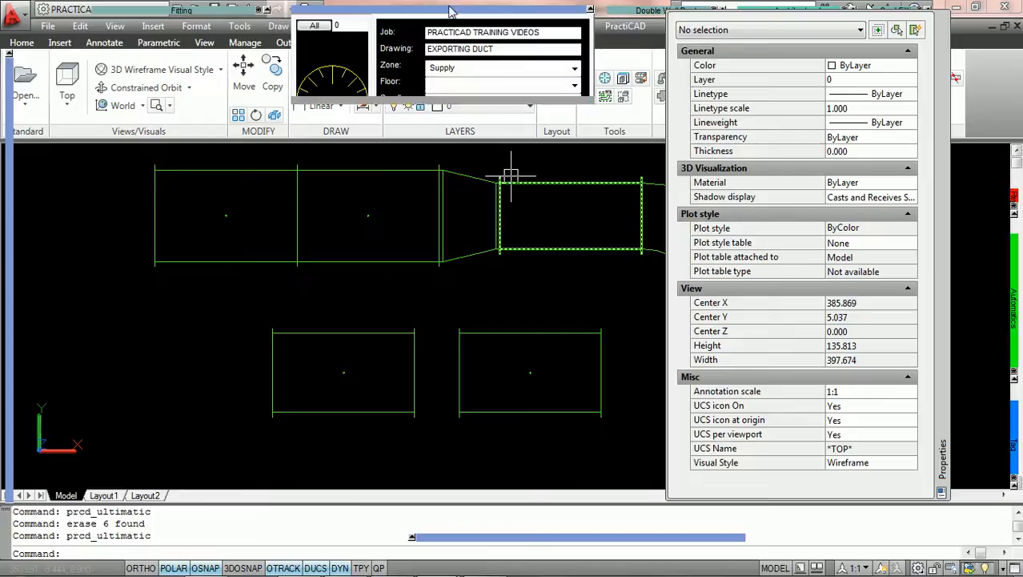
{"action": "left_click_drag", "start_coordinate": [448, 130], "coordinate": [420, 137]}
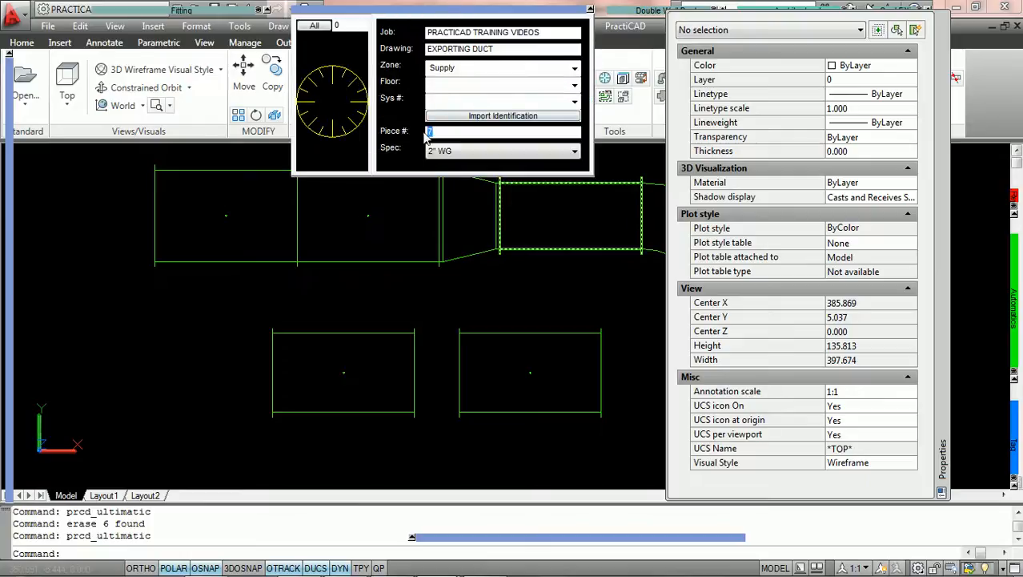
{"action": "type", "text": "1"}
{"action": "key", "text": "Return"}
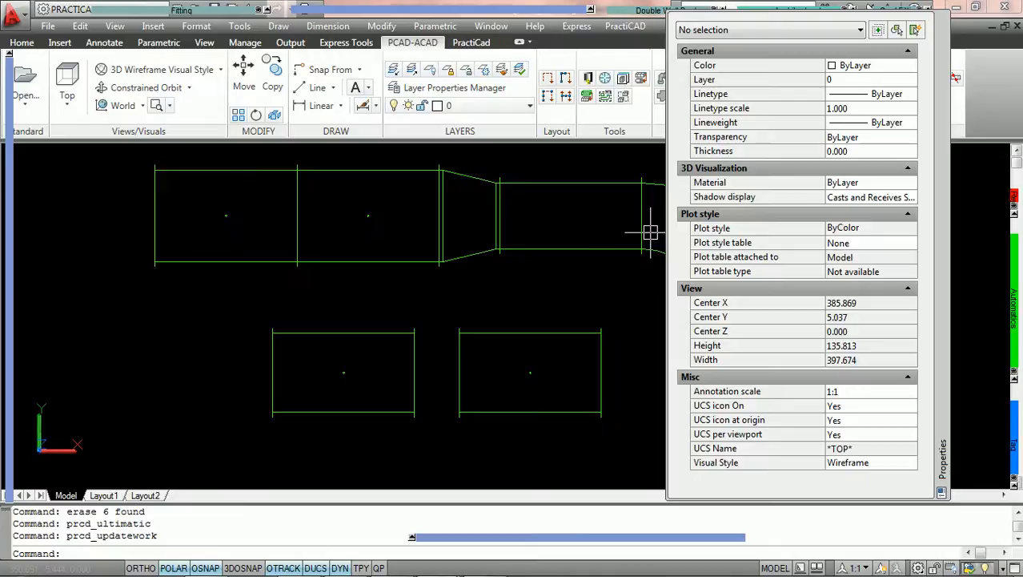
{"action": "left_click", "coordinate": [942, 16]}
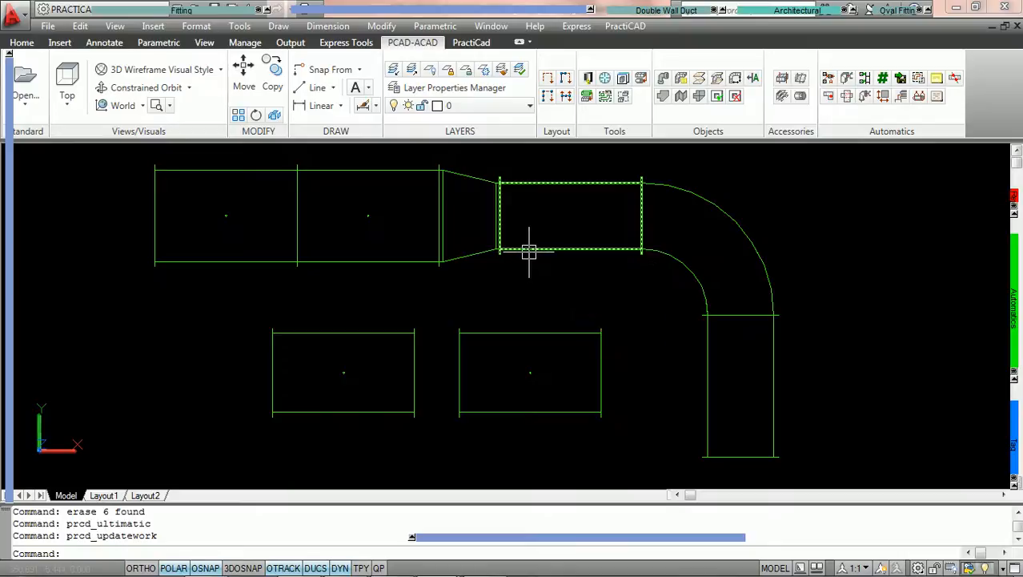
Step: Enable keeping the same piece number for identical entities in the Ductwork library settings and save the change
{"action": "left_click", "coordinate": [589, 78]}
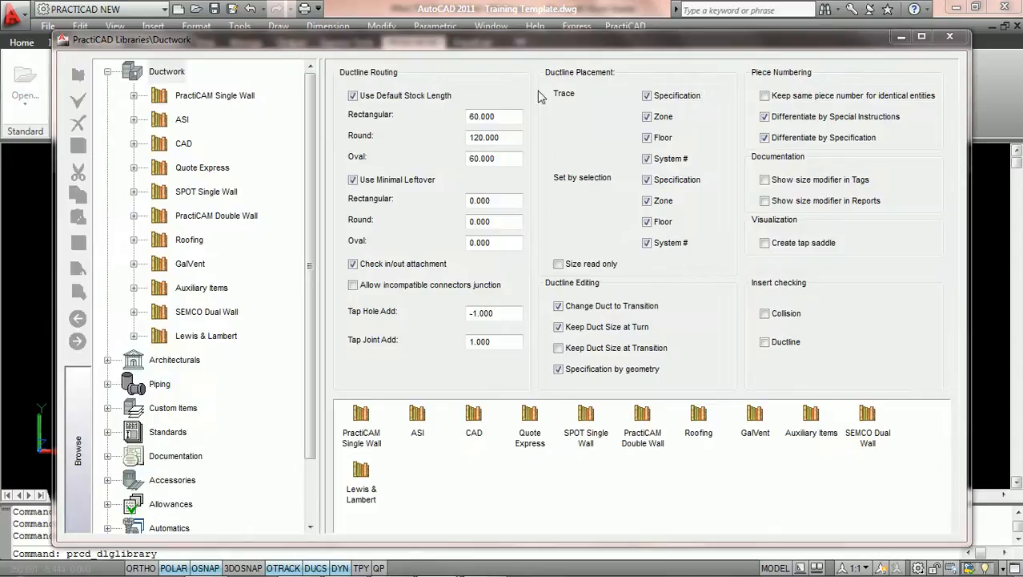
{"action": "left_click", "coordinate": [107, 71]}
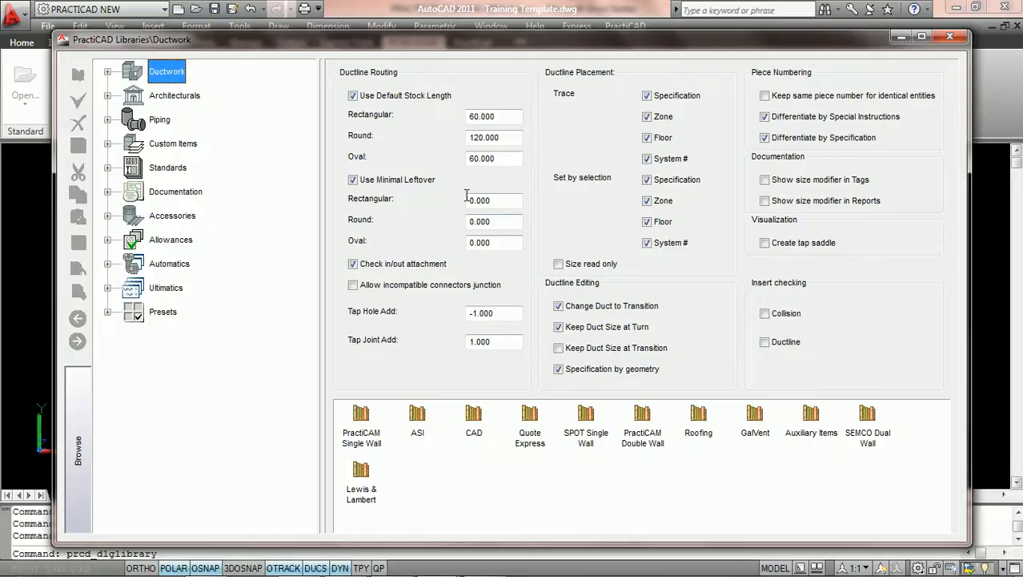
{"action": "left_click", "coordinate": [766, 96]}
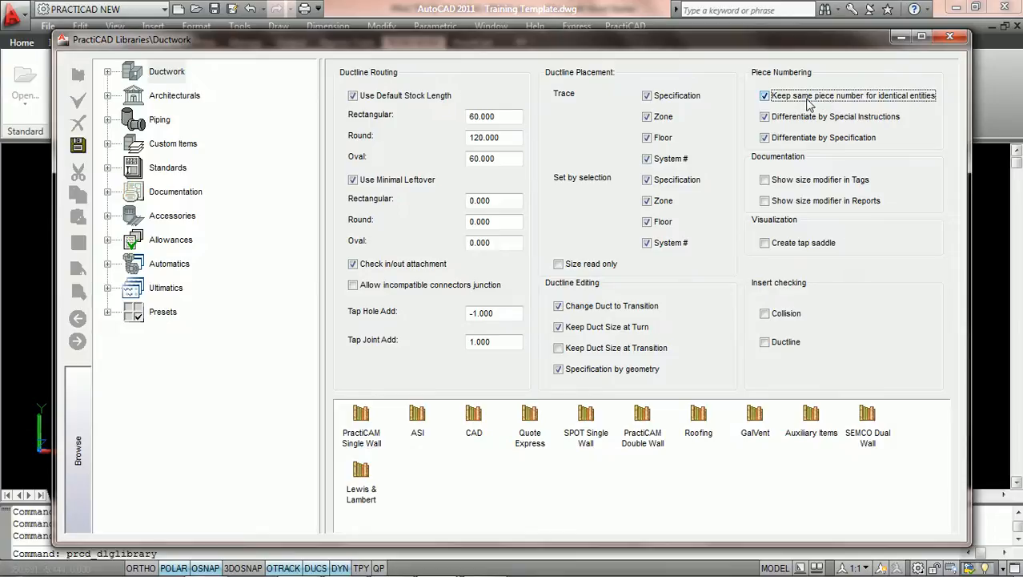
{"action": "left_click", "coordinate": [77, 145]}
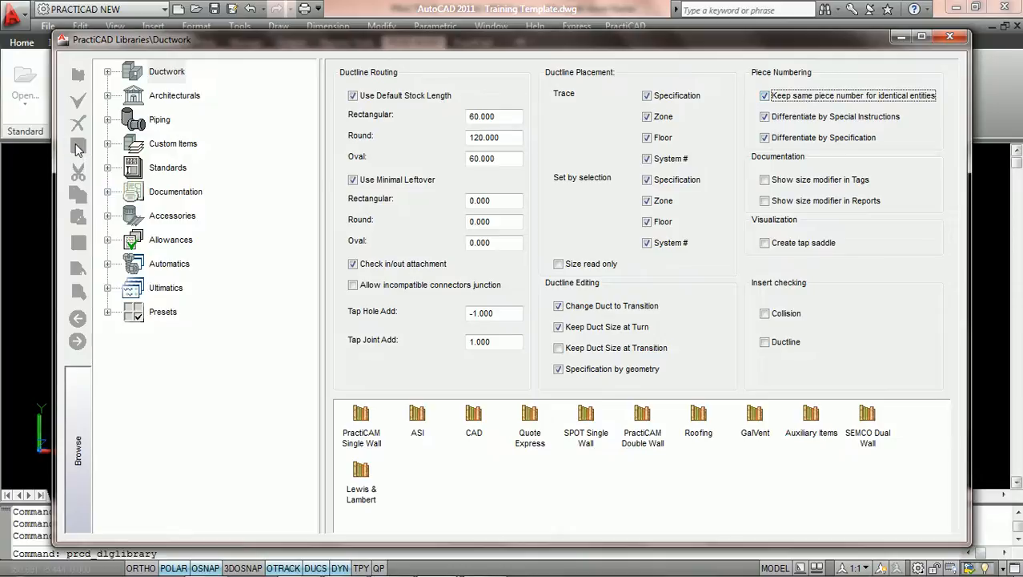
{"action": "left_click", "coordinate": [949, 38]}
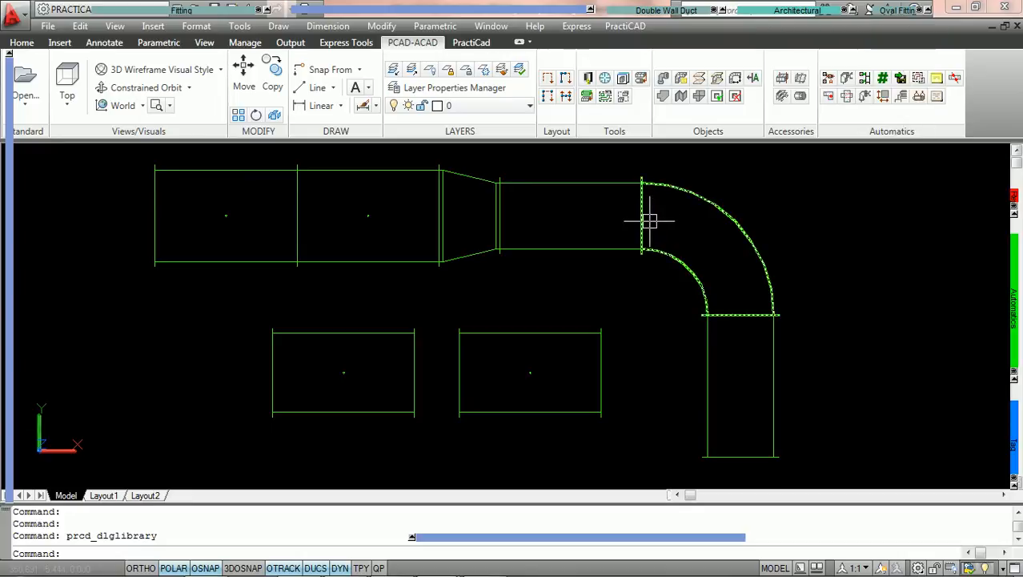
Step: Automatically number the connected duct run, starting from the first straight duct at its wide end
{"action": "mouse_move", "coordinate": [1010, 336]}
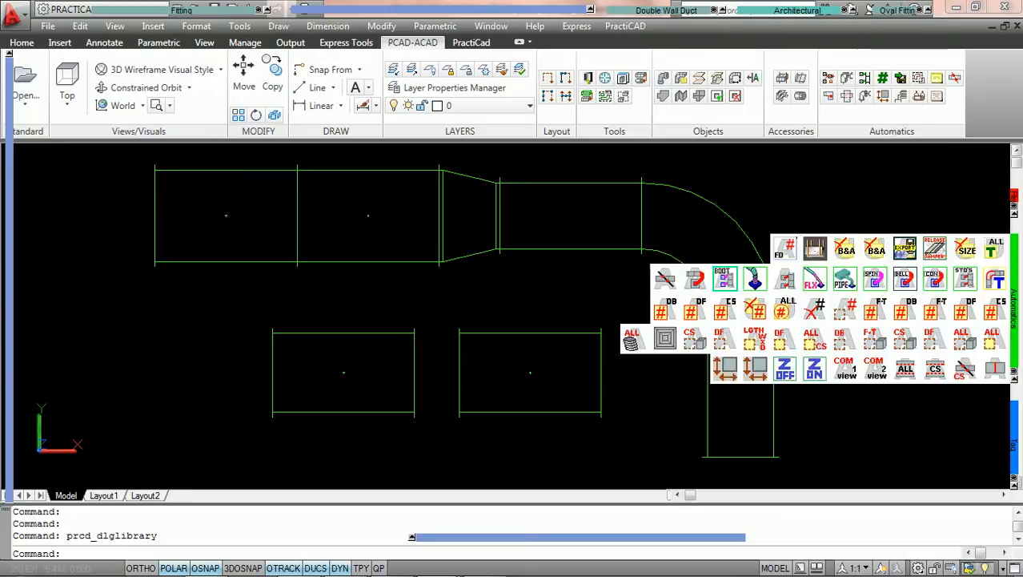
{"action": "left_click", "coordinate": [970, 312]}
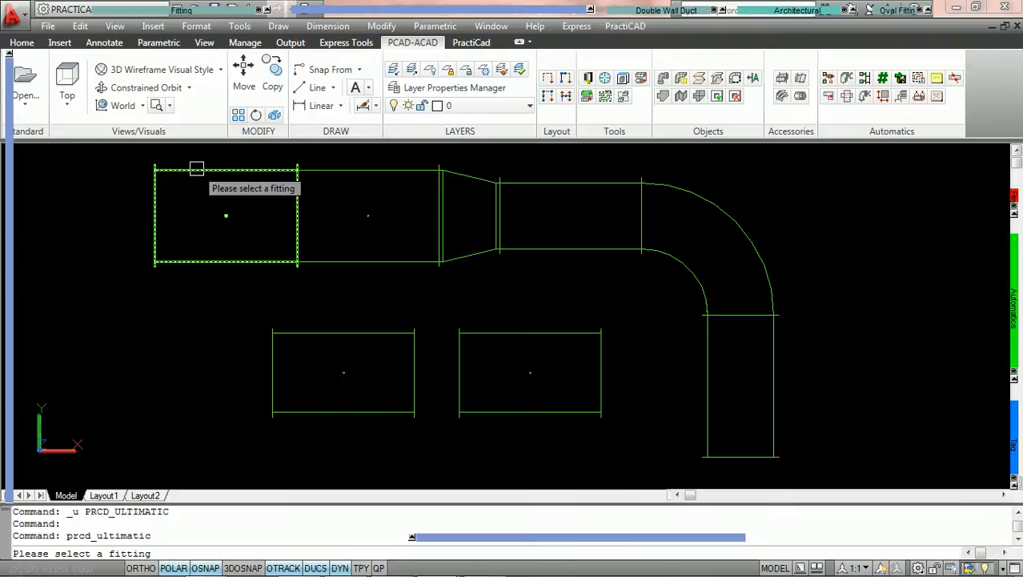
{"action": "left_click", "coordinate": [196, 168]}
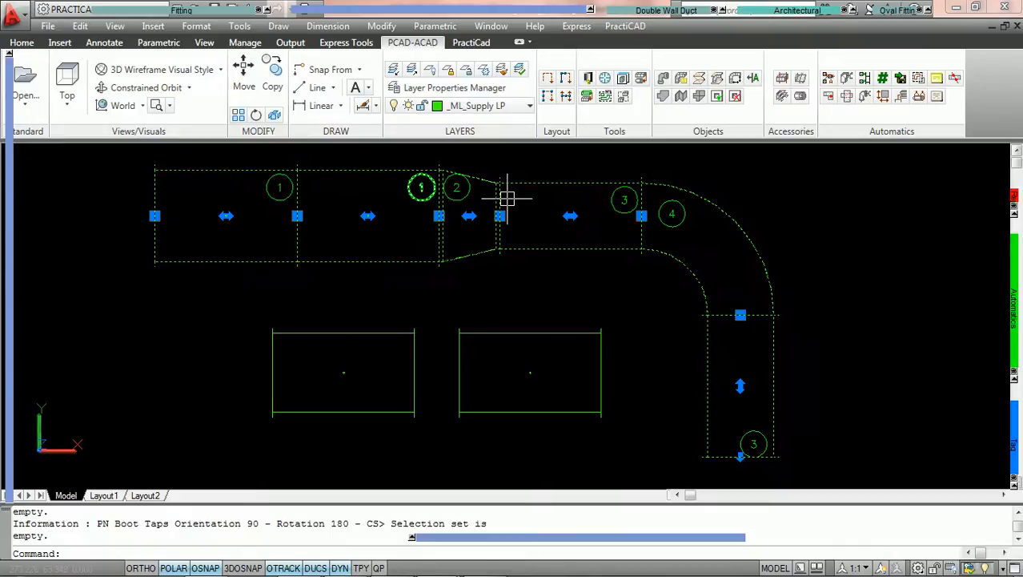
{"action": "key", "text": "Escape"}
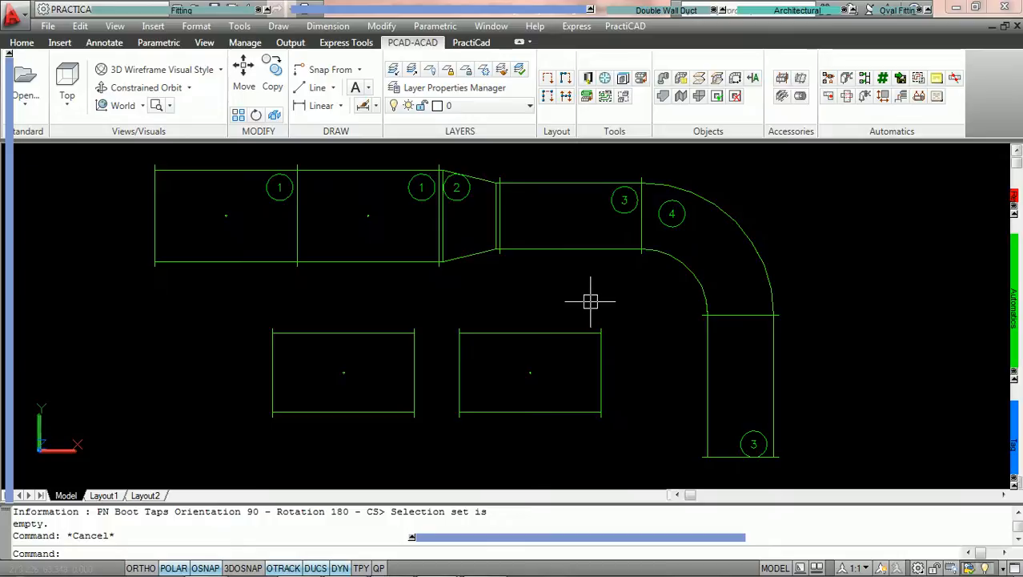
Step: Add a VD Blade Damper at the inlet of the straight duct between the transition and the elbow
{"action": "middle_click_drag", "start_coordinate": [627, 283], "coordinate": [602, 290]}
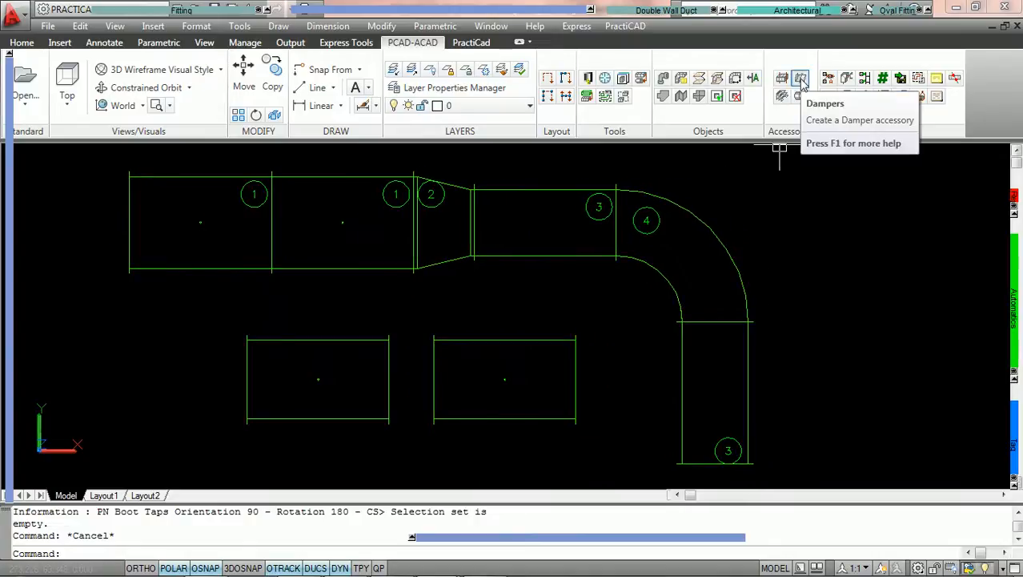
{"action": "left_click", "coordinate": [801, 78]}
{"action": "left_click", "coordinate": [531, 191]}
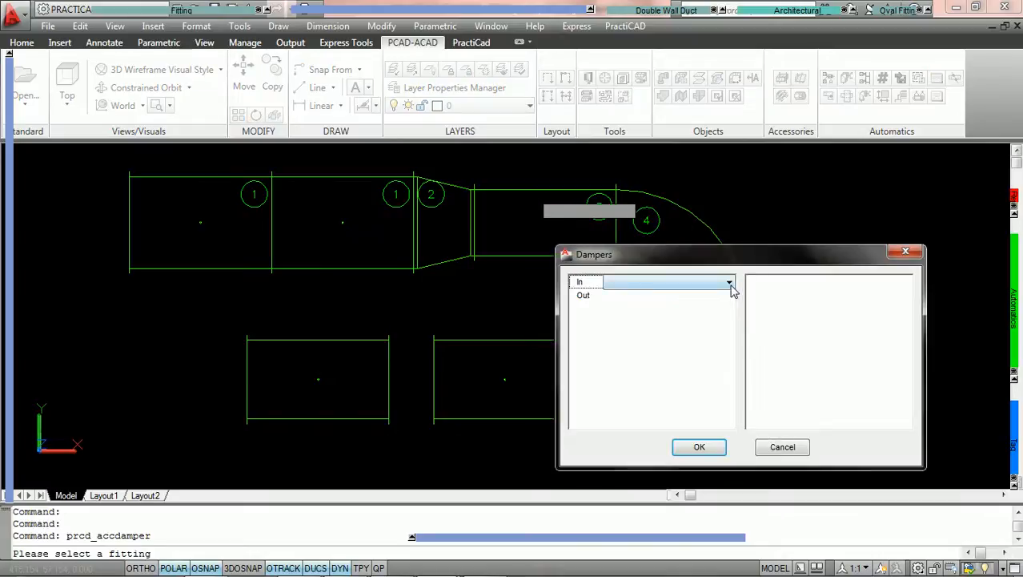
{"action": "left_click", "coordinate": [731, 284]}
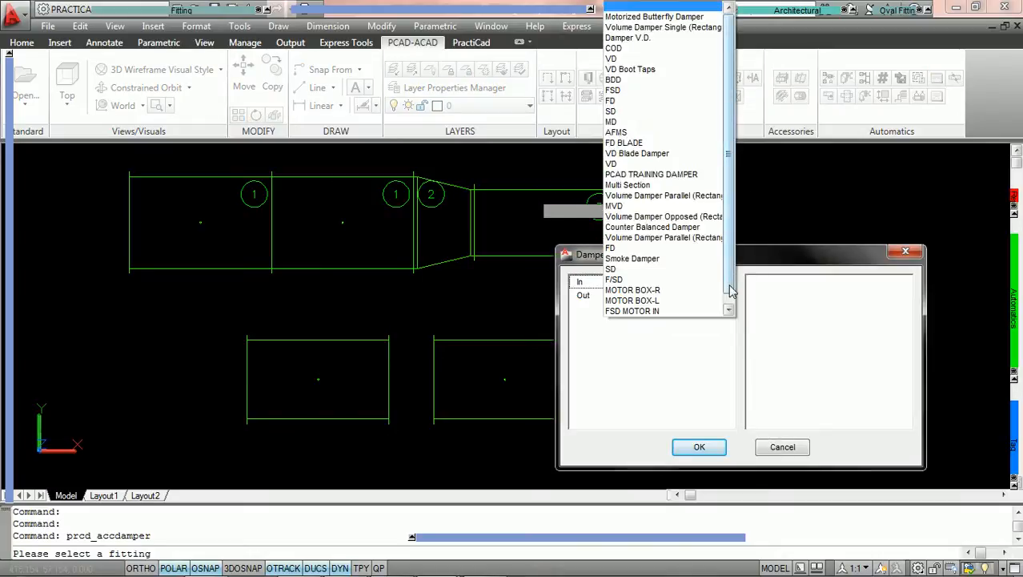
{"action": "left_click", "coordinate": [690, 155]}
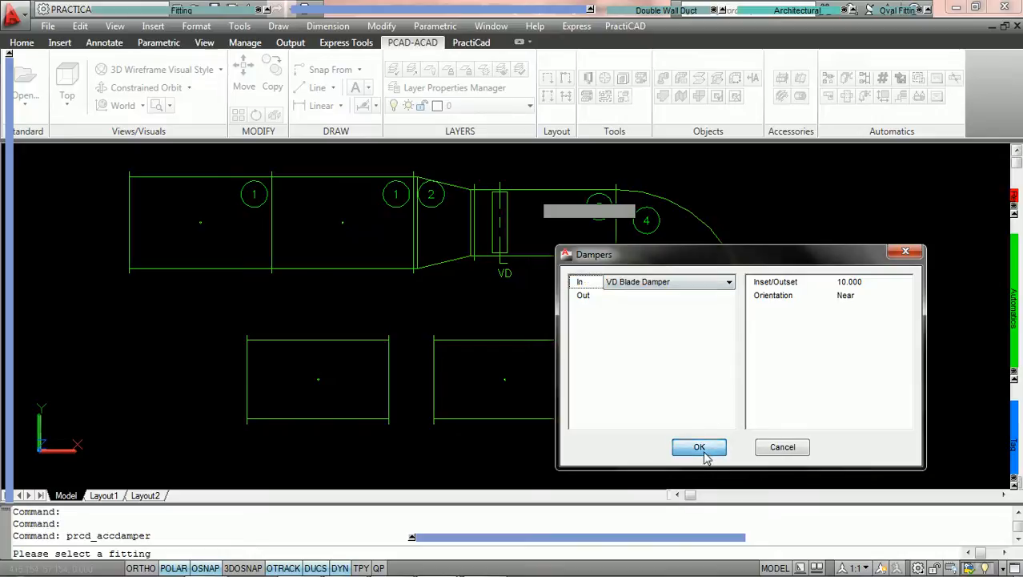
{"action": "left_click", "coordinate": [699, 449]}
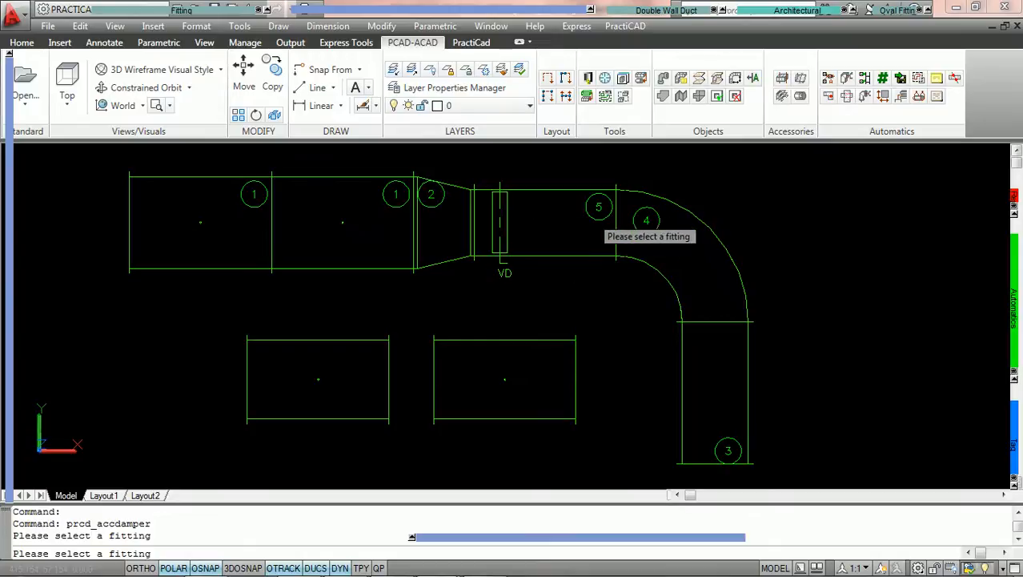
Step: Add a VD Blade Damper at the inlet of the vertical duct below the elbow
{"action": "left_click", "coordinate": [752, 378]}
{"action": "left_click", "coordinate": [728, 284]}
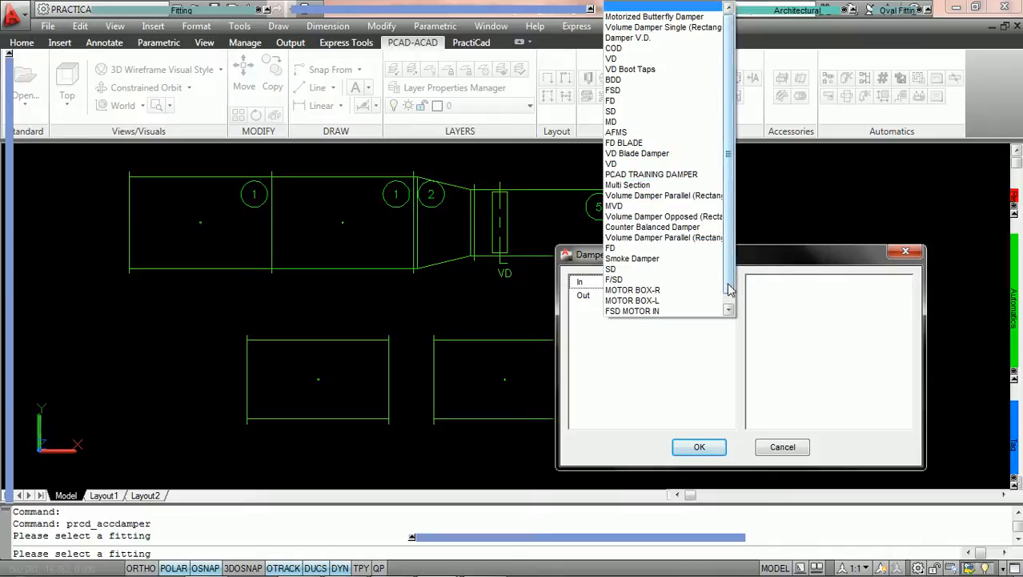
{"action": "left_click", "coordinate": [673, 148]}
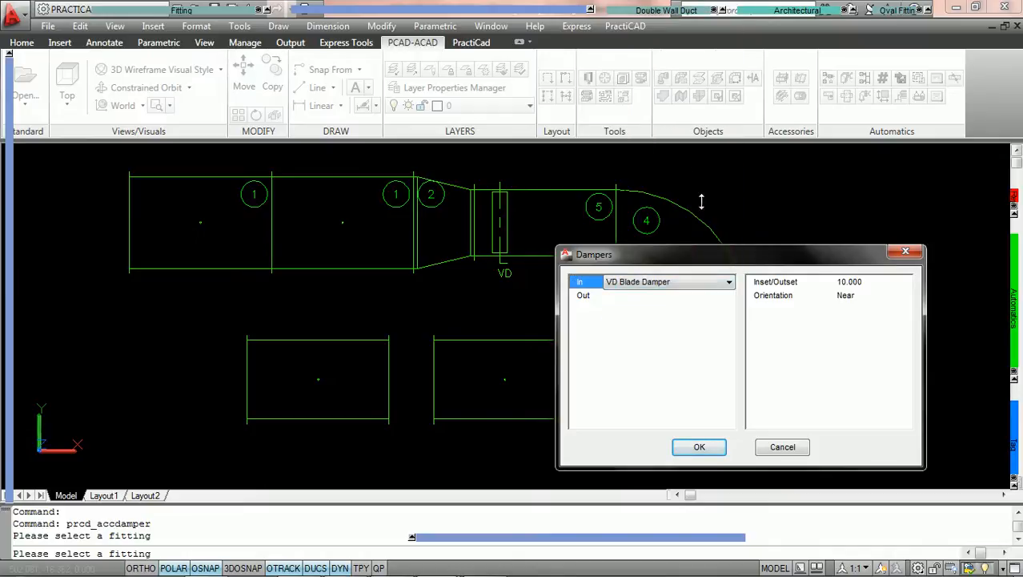
{"action": "left_click", "coordinate": [699, 447]}
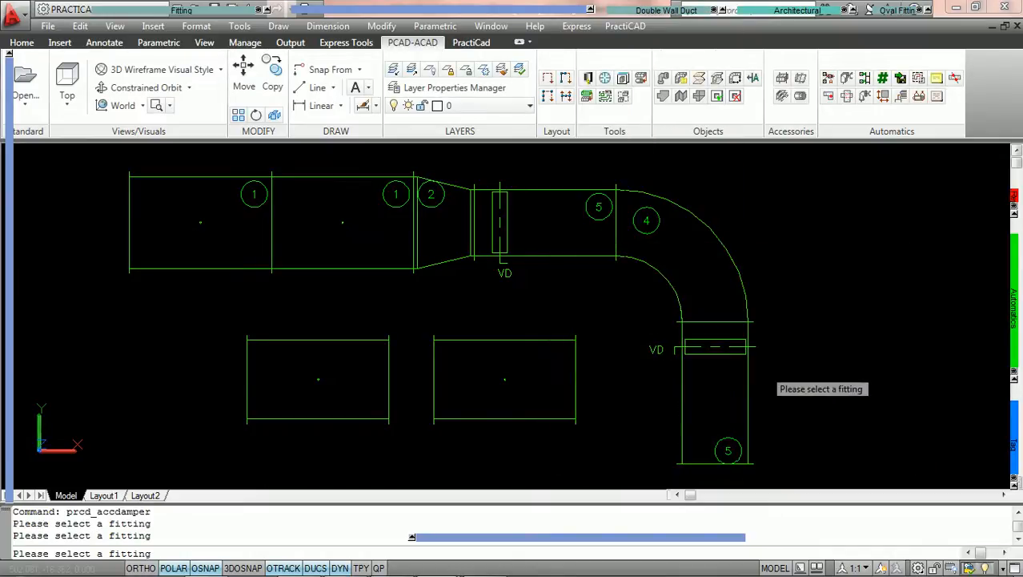